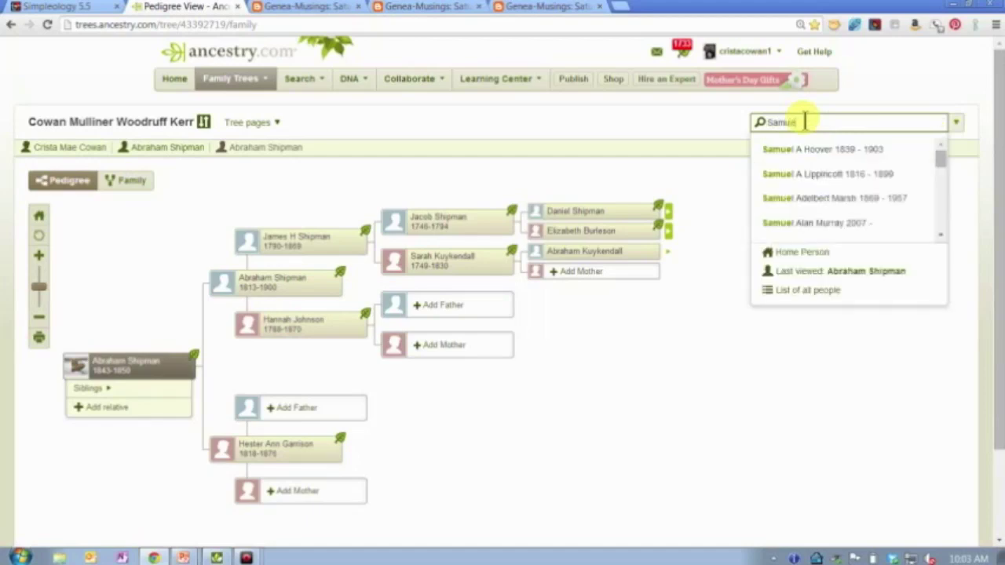
Step: Open the list of all people in the tree and filter it by the family's last name
click(828, 301)
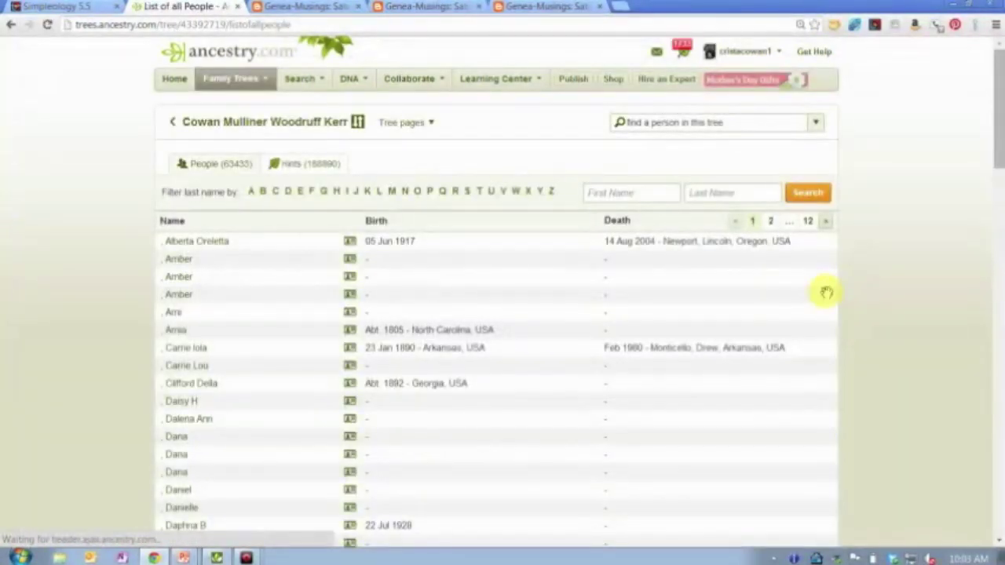
key(ctrl+plus)
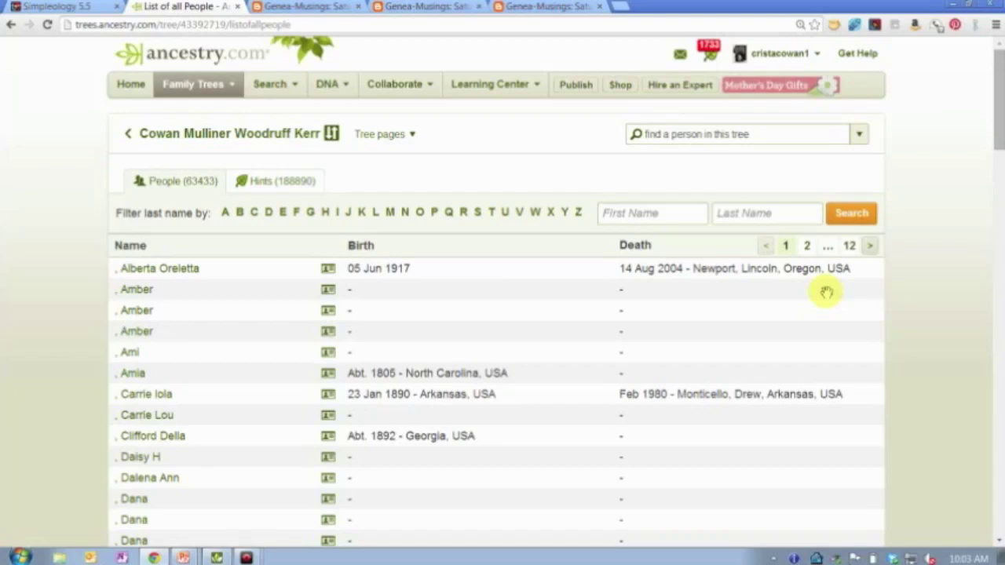
key(ctrl+plus)
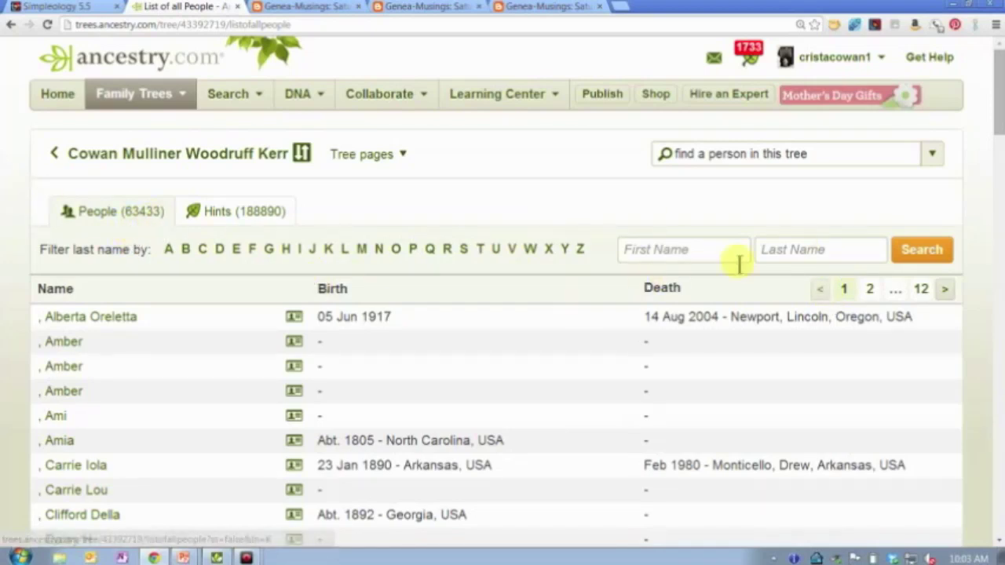
click(820, 247)
text(Shipman)
key(Return)
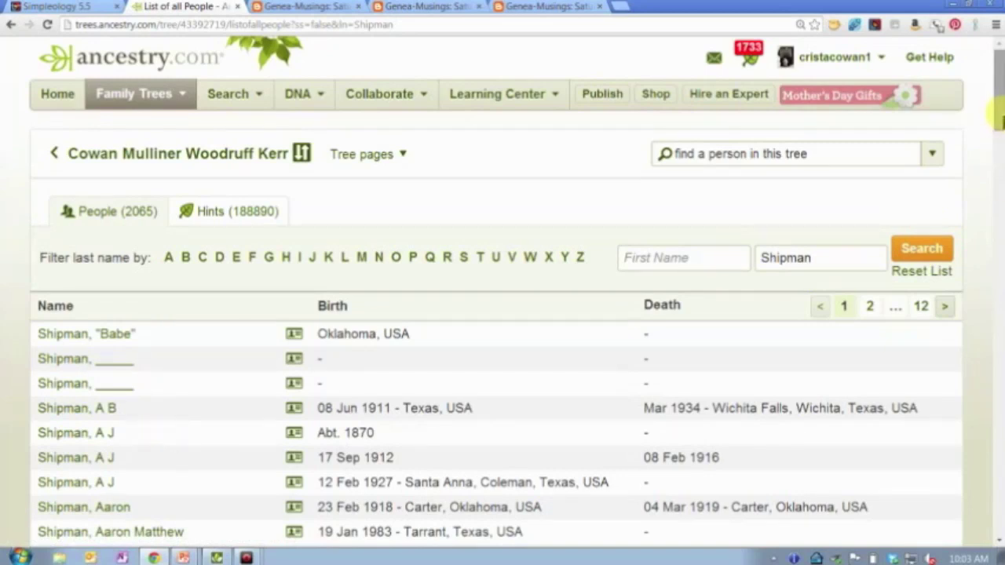
drag(997, 114, 999, 148)
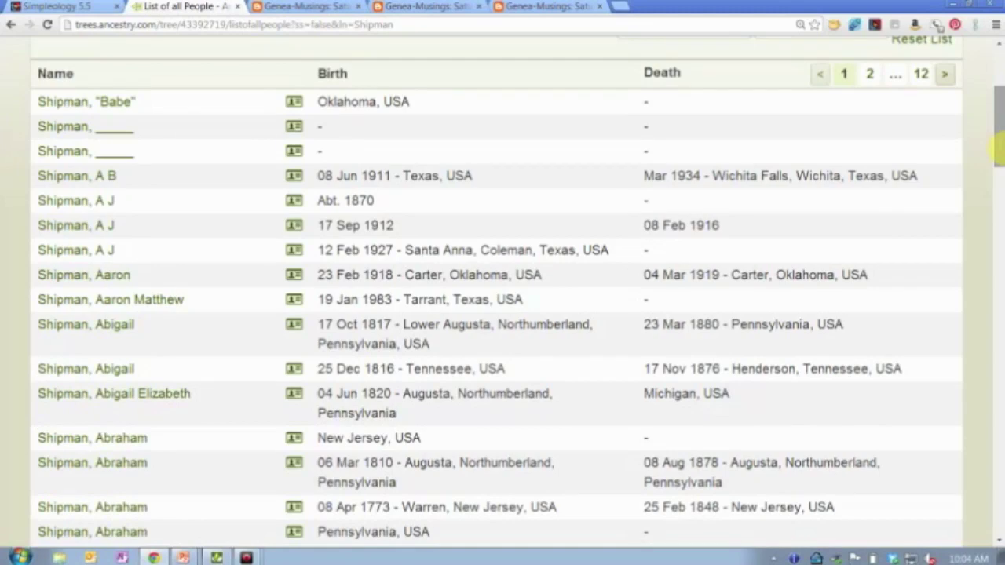
key(alt+Tab)
key(Right)
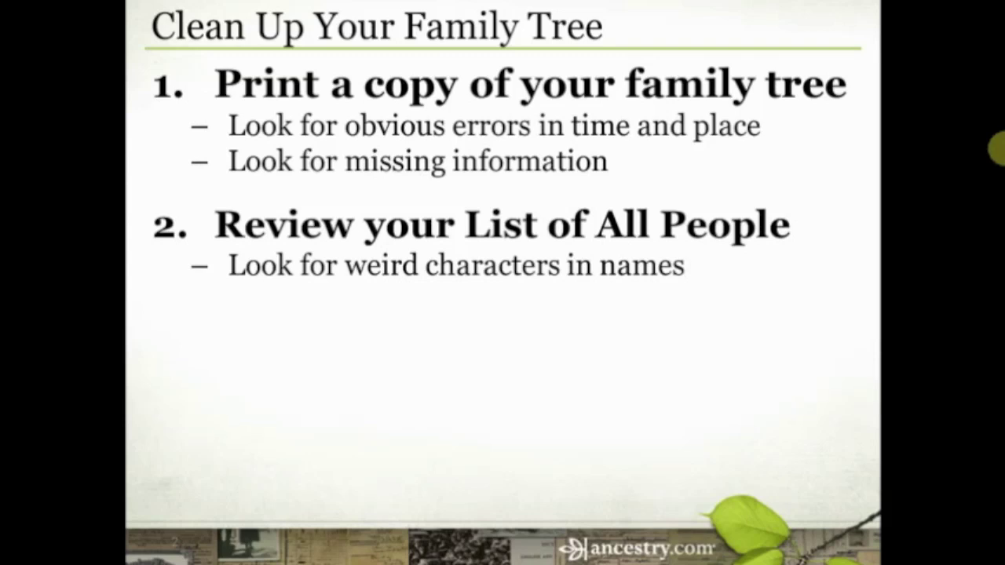
Step: Return to the browser, examine the filtered people list for odd names and incomplete dates, and show the List of all people option
key(alt+Tab)
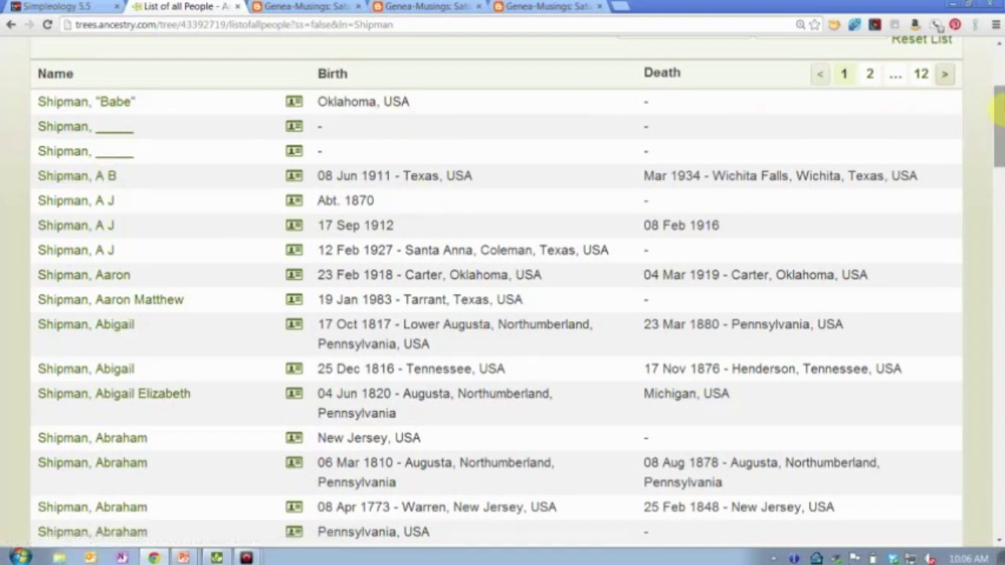
drag(1000, 110, 1002, 168)
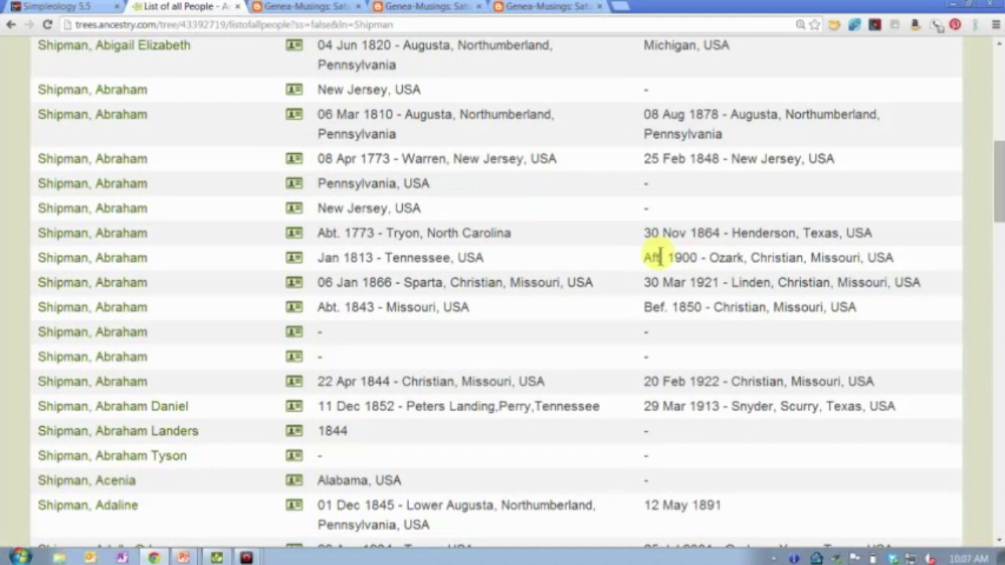
scroll(660, 258, up, 6)
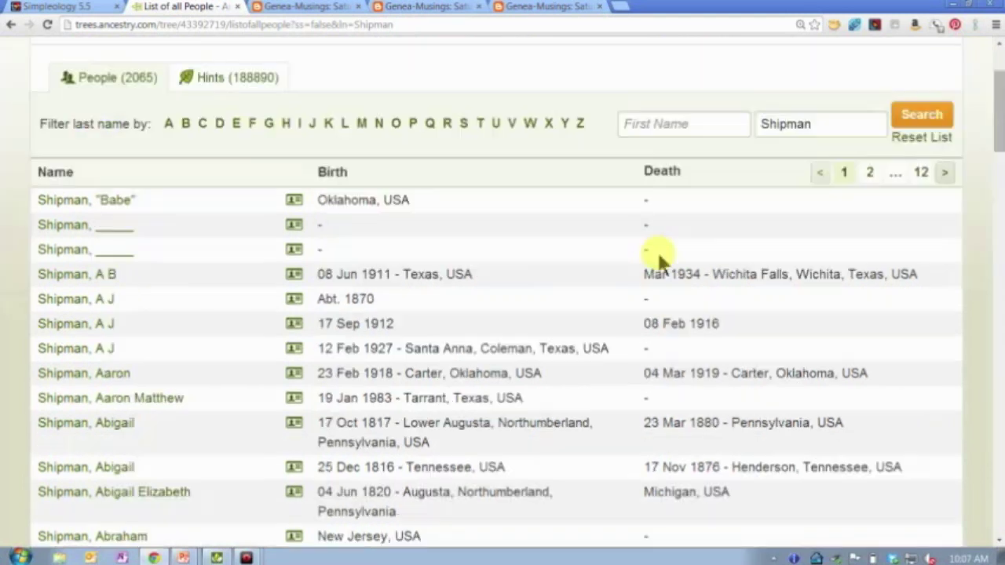
scroll(847, 126, up, 3)
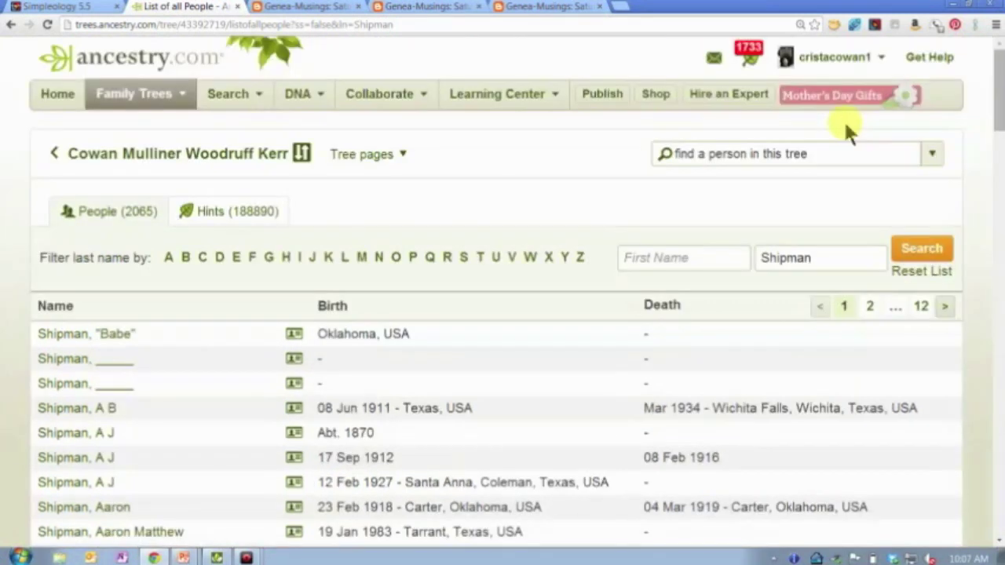
click(930, 157)
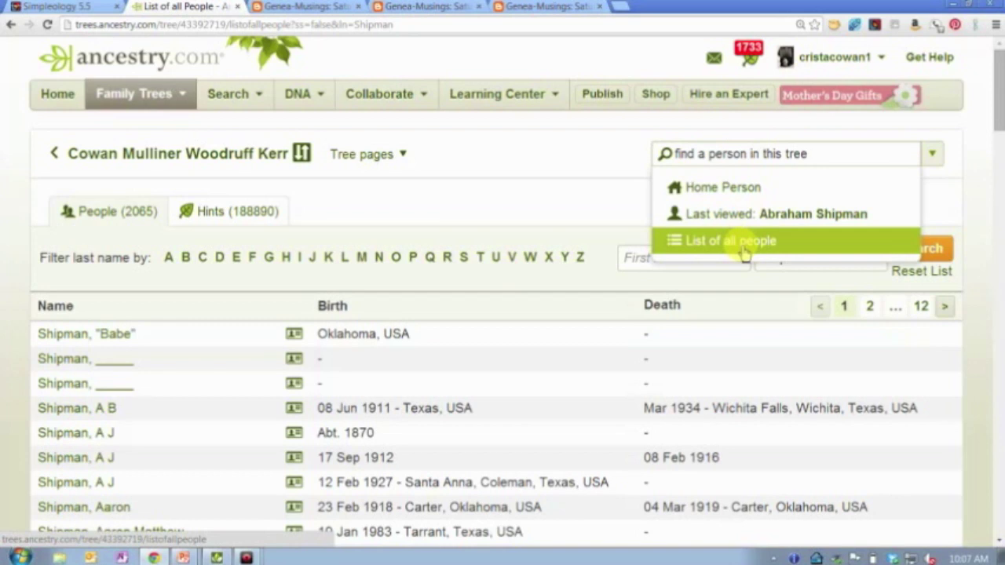
Step: Switch to Family Tree Maker, show the people index, and widen it and its name column so full names fit
key(alt+Tab)
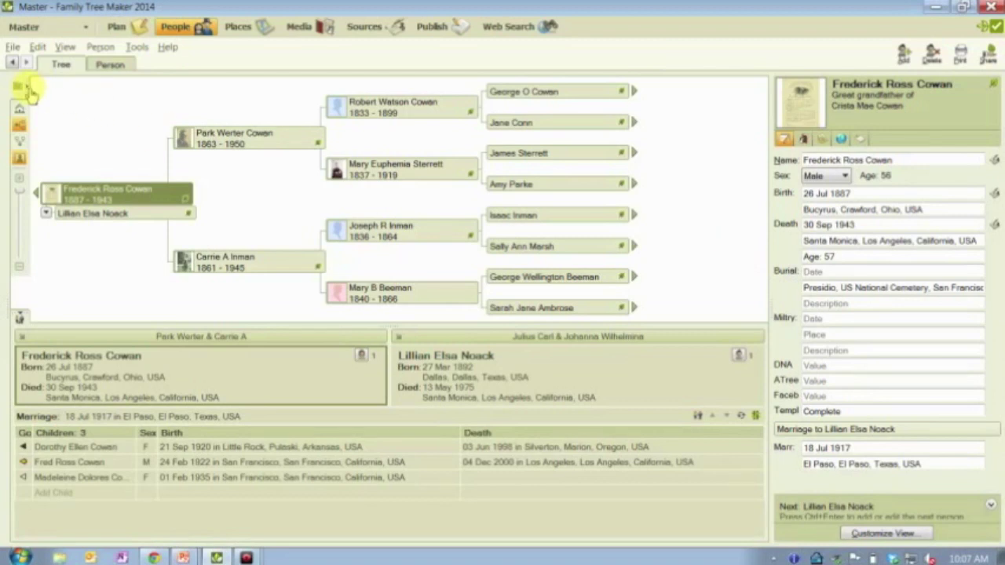
click(18, 86)
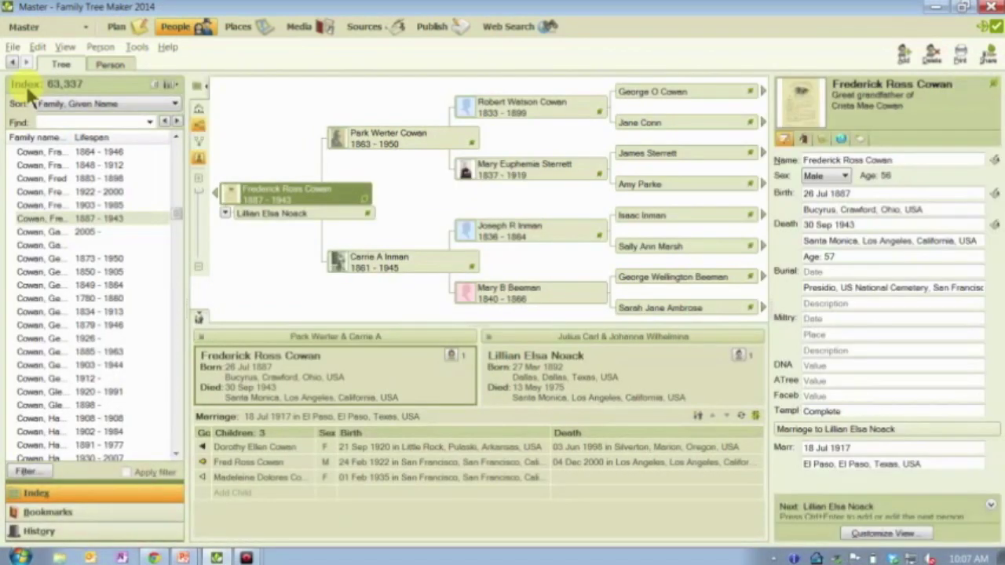
drag(196, 154, 208, 152)
drag(90, 138, 117, 139)
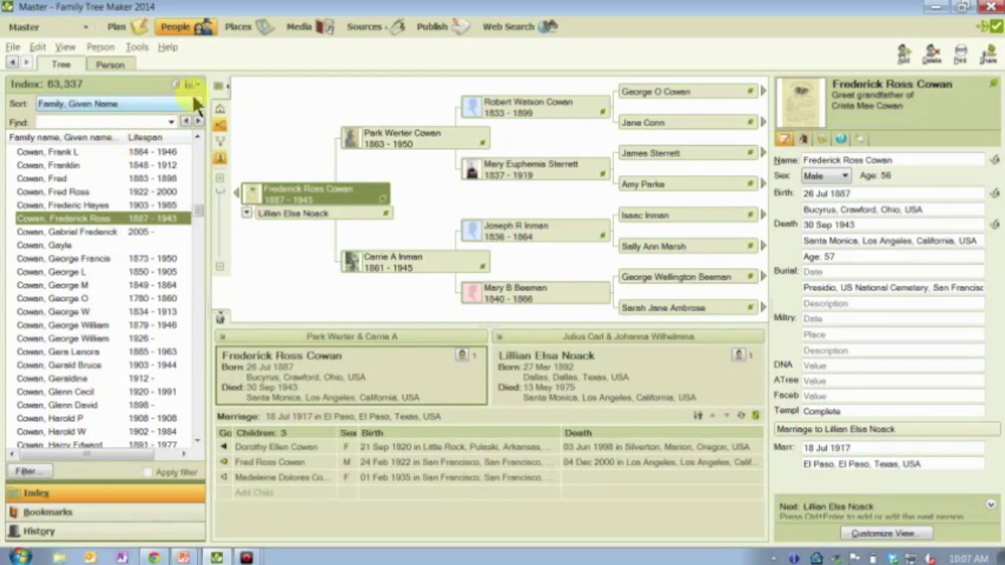
Step: Review the sort orders and the date display options available for the people index
click(196, 106)
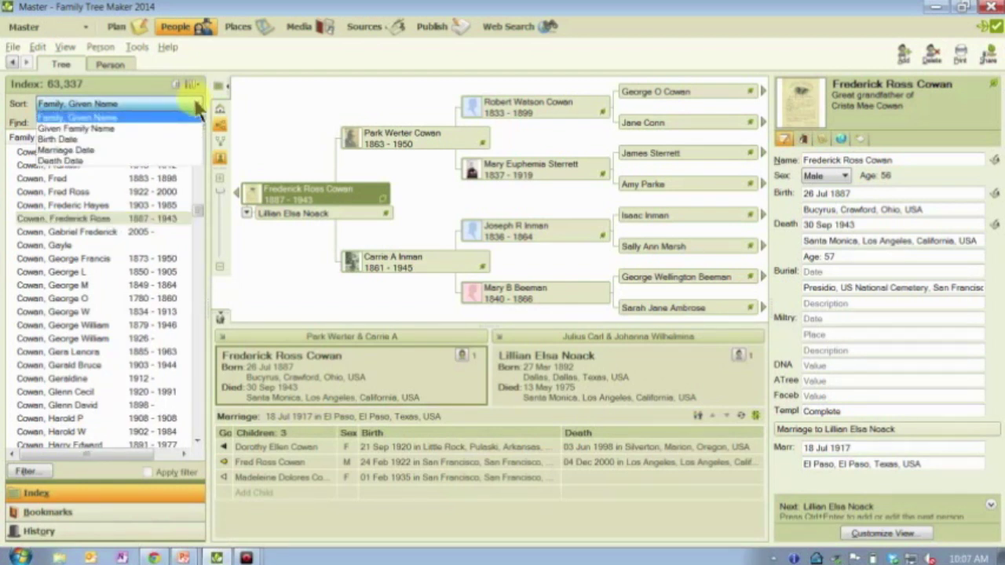
click(131, 86)
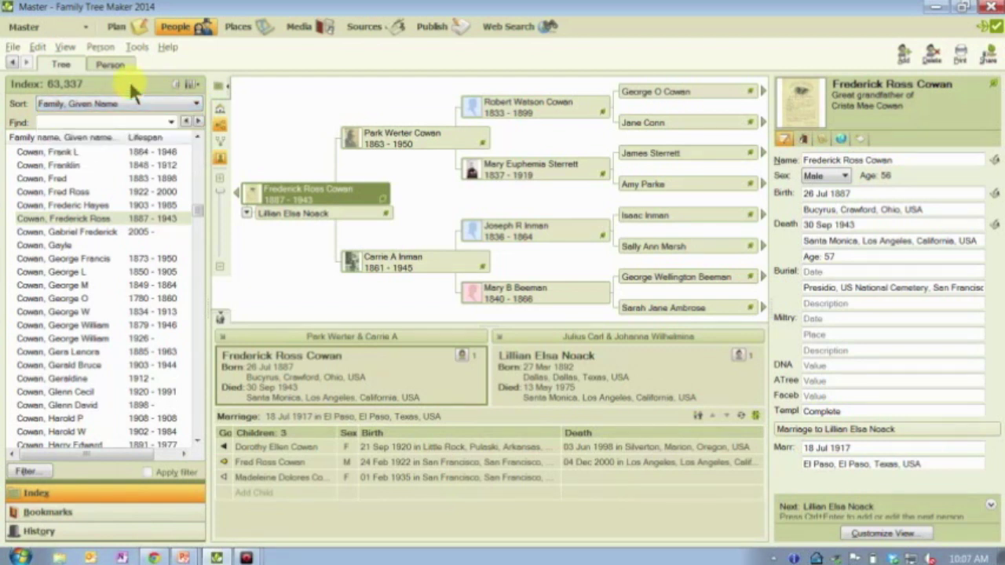
click(192, 84)
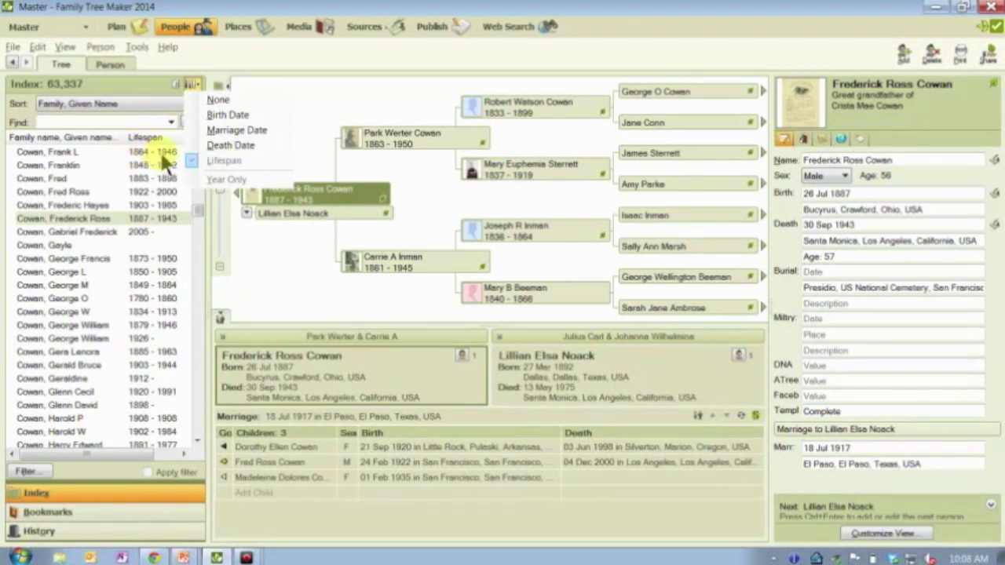
click(115, 78)
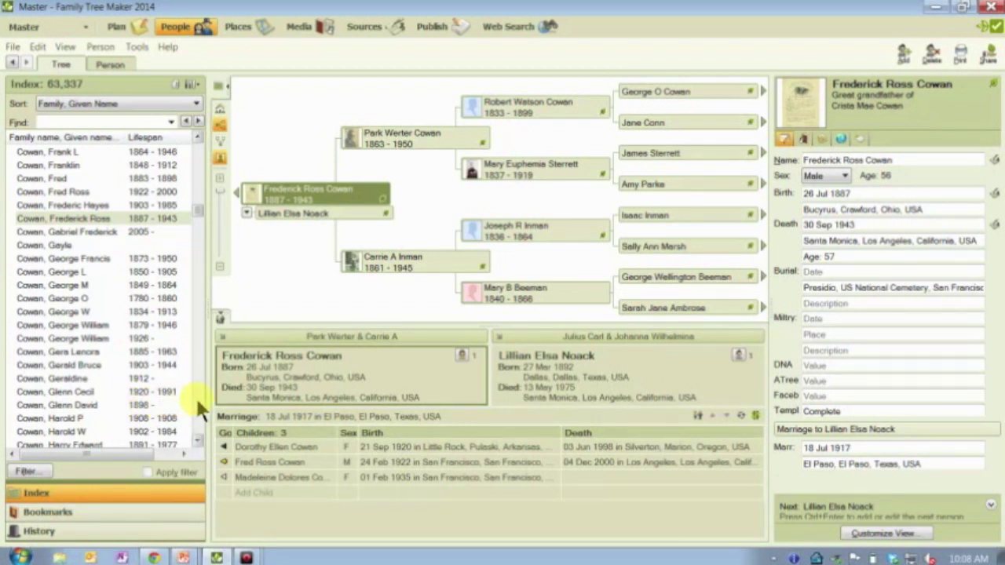
key(alt+Tab)
key(alt+Tab)
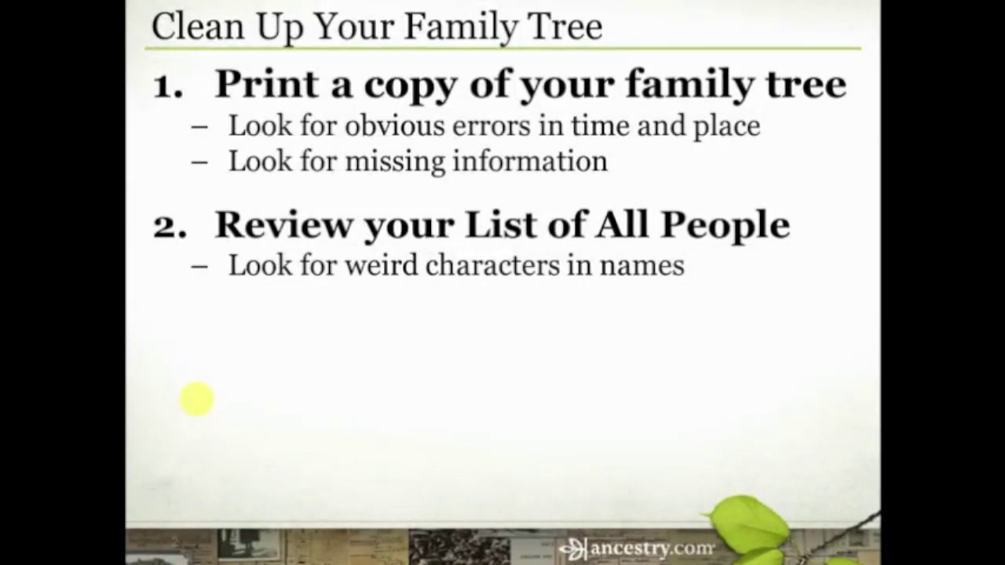
key(space)
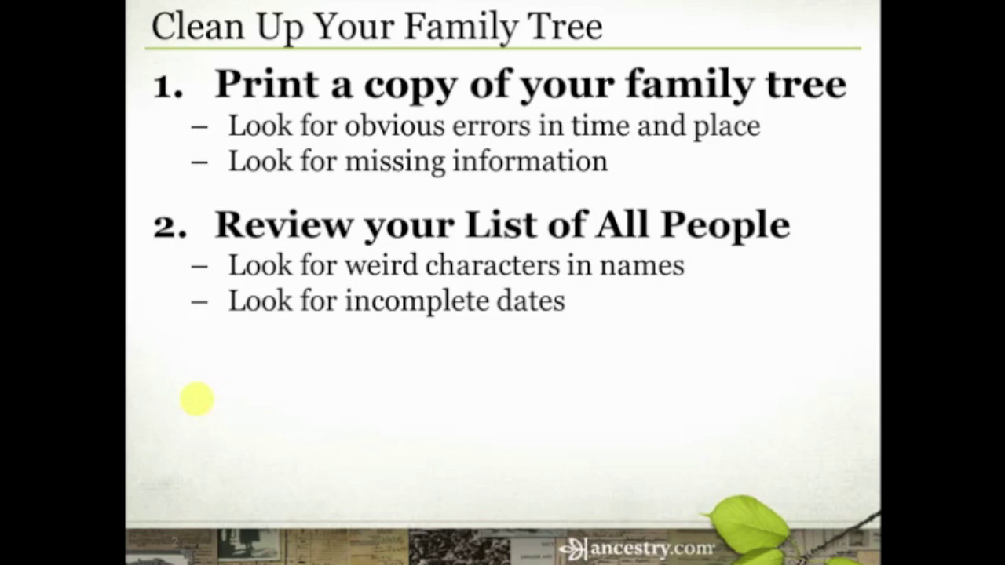
key(space)
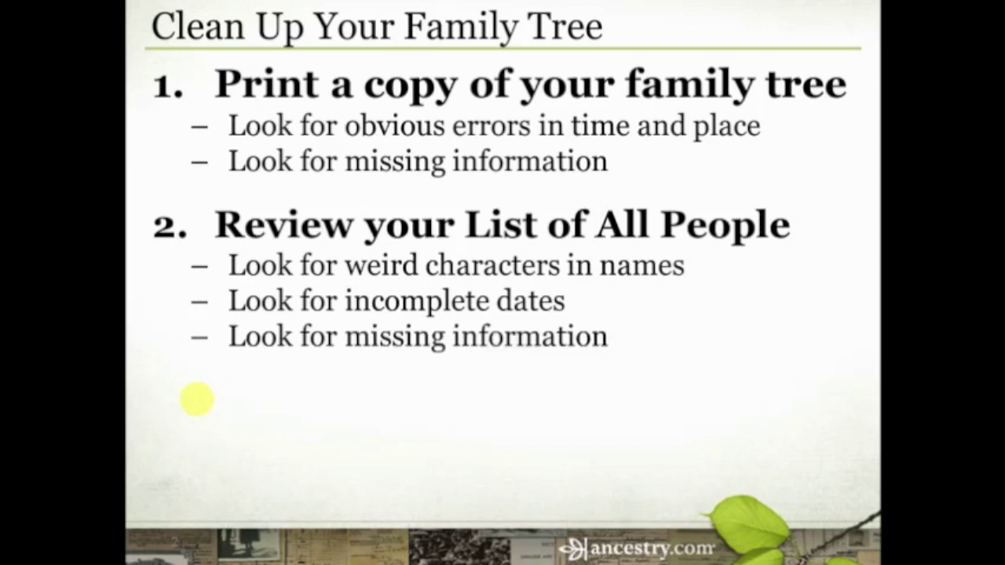
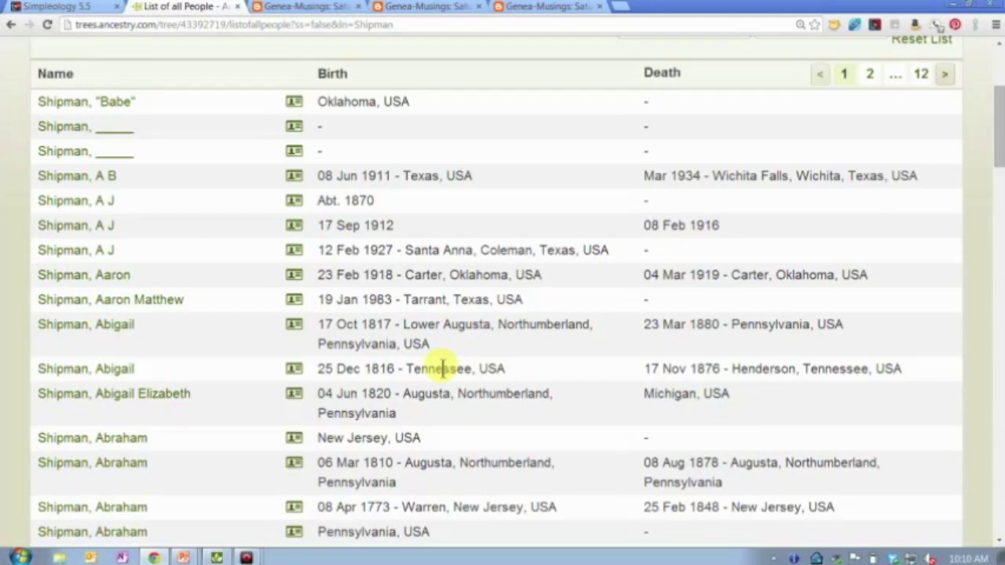
Step: Examine the filtered people list in the browser for repeated names and entries with missing birth or death information
scroll(142, 393, down, 2)
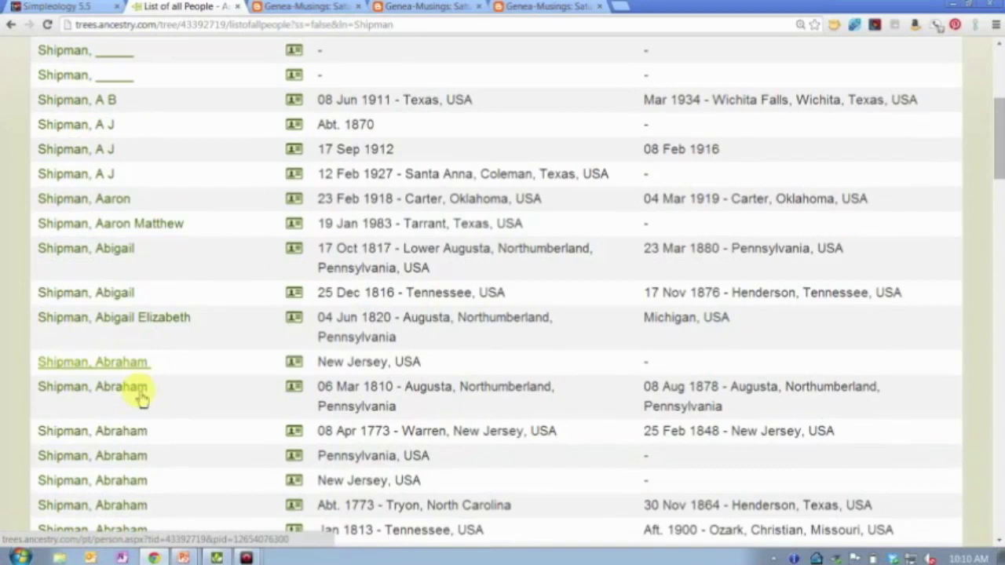
scroll(142, 399, down, 2)
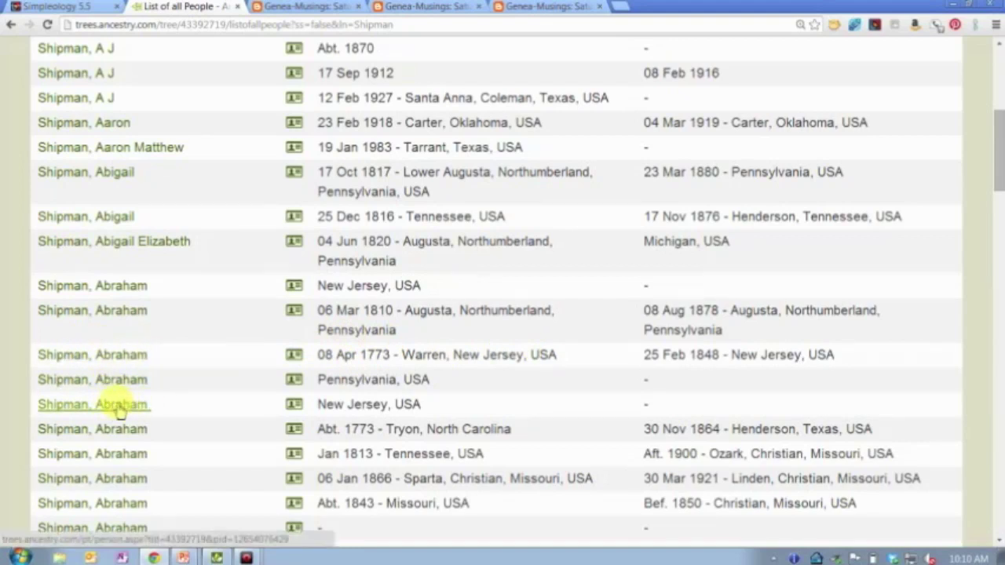
scroll(117, 409, down, 5)
scroll(118, 409, down, 5)
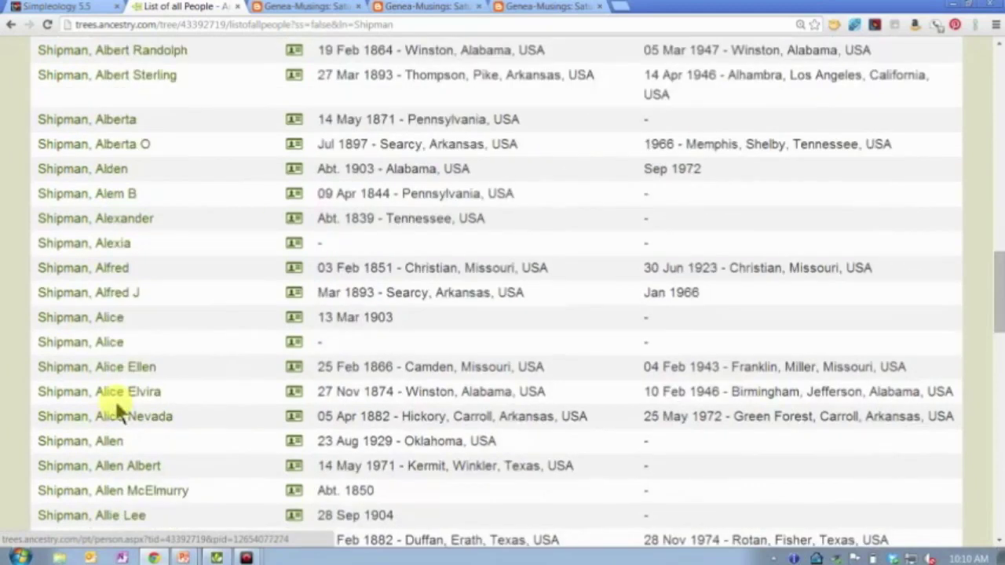
scroll(117, 410, down, 5)
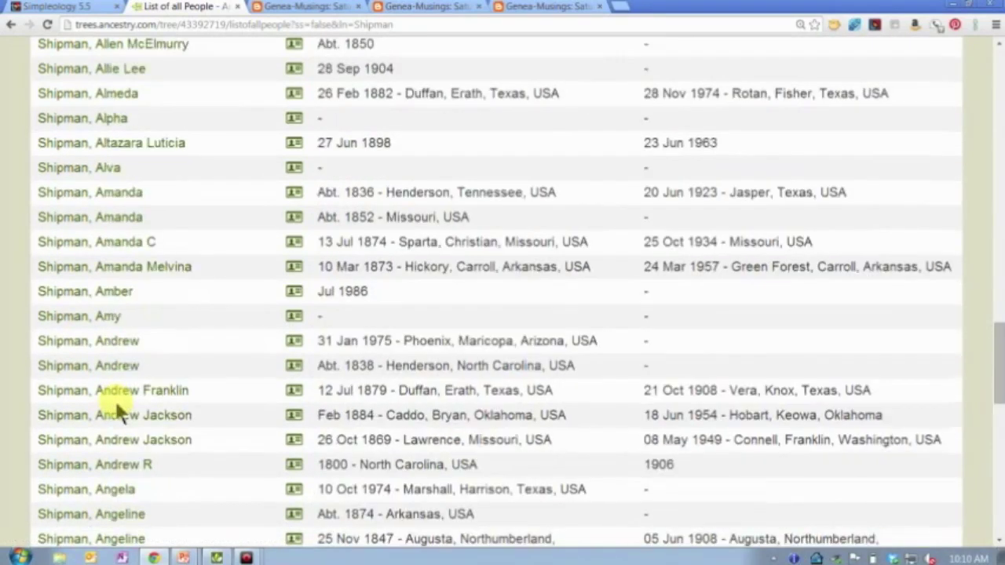
scroll(118, 412, up, 10)
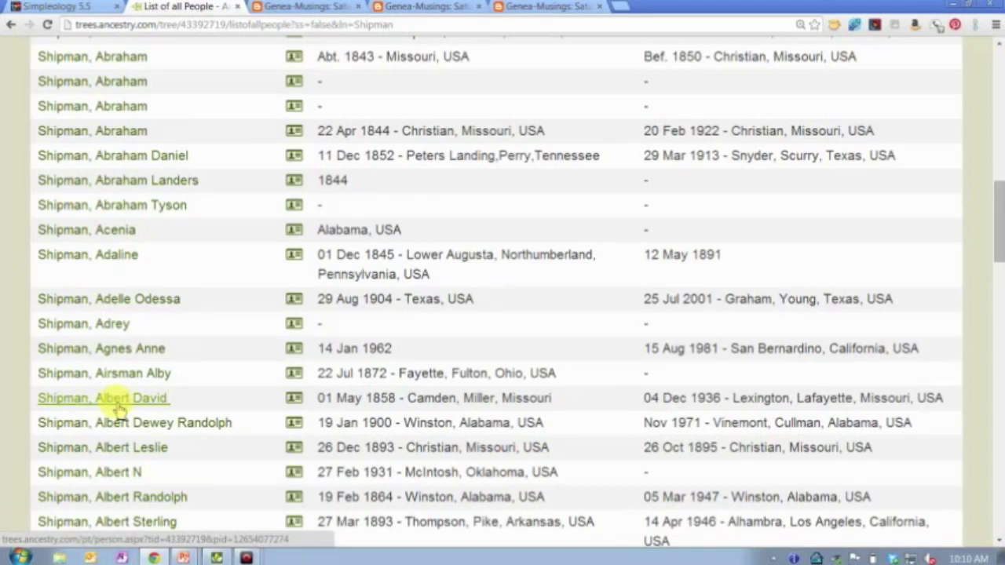
Step: Switch to Family Tree Maker, hide the people index, and show where the Find Duplicate People command is
key(alt+Tab)
key(alt+Tab)
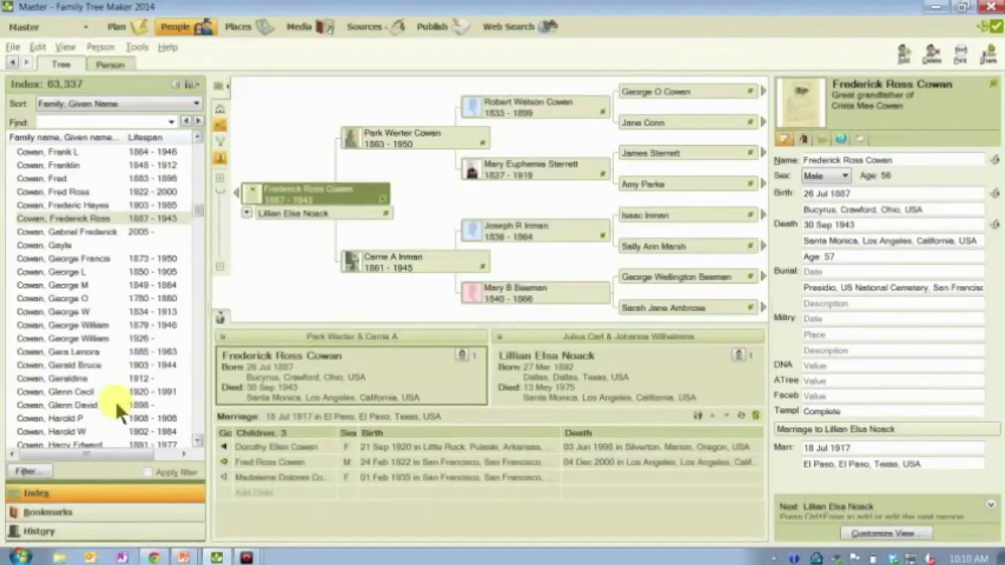
click(226, 87)
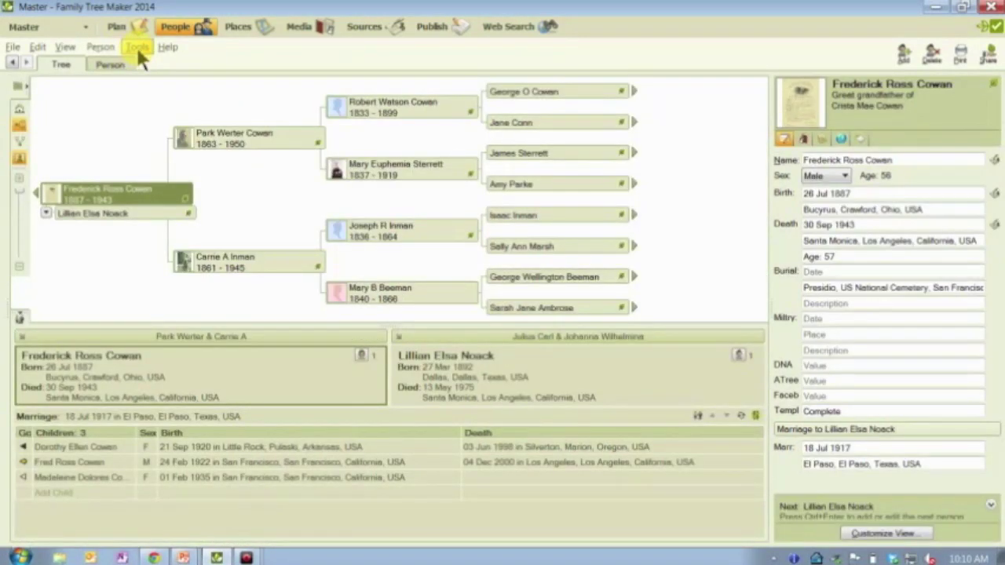
click(36, 49)
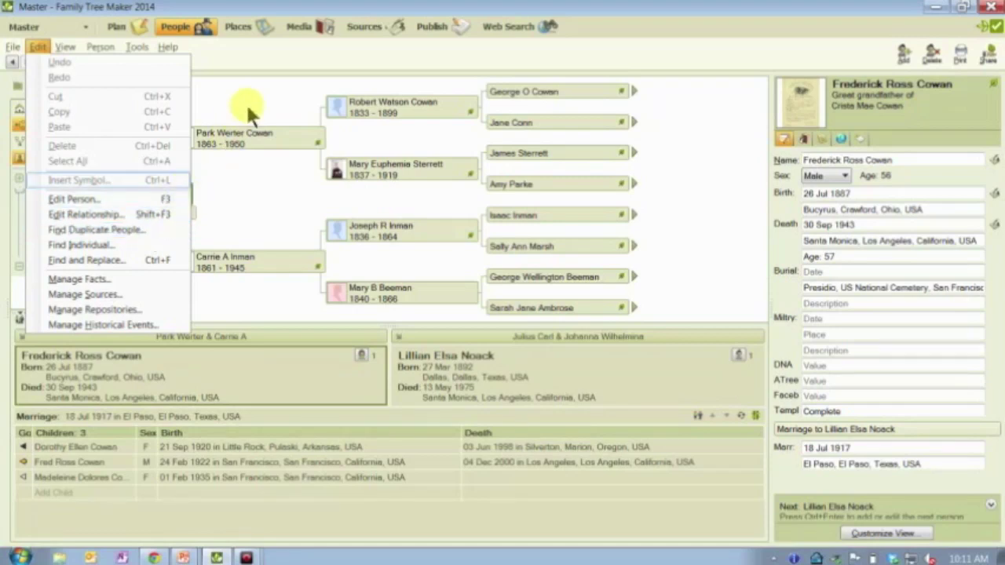
key(alt+Tab)
key(alt+Tab)
key(alt+Tab)
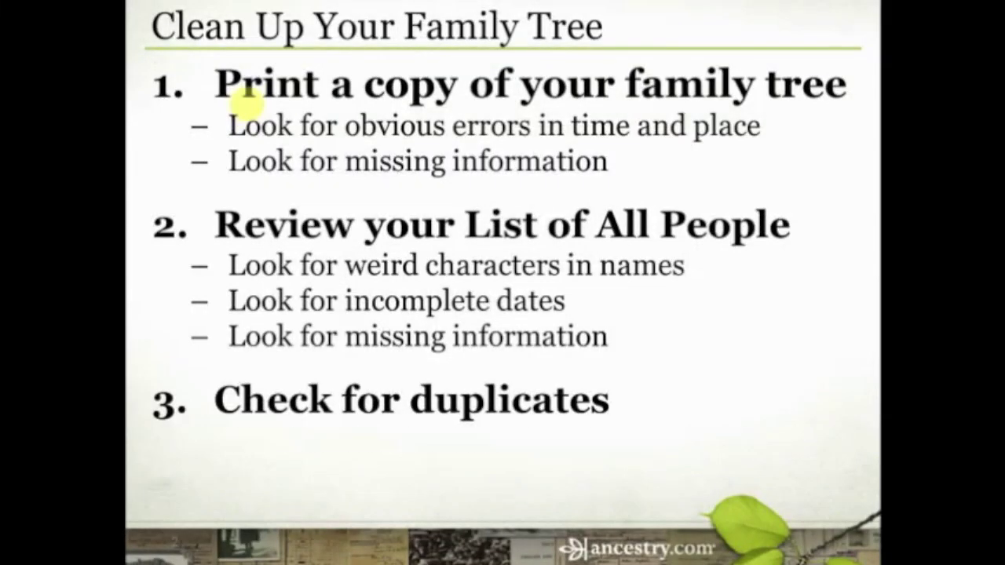
key(Right)
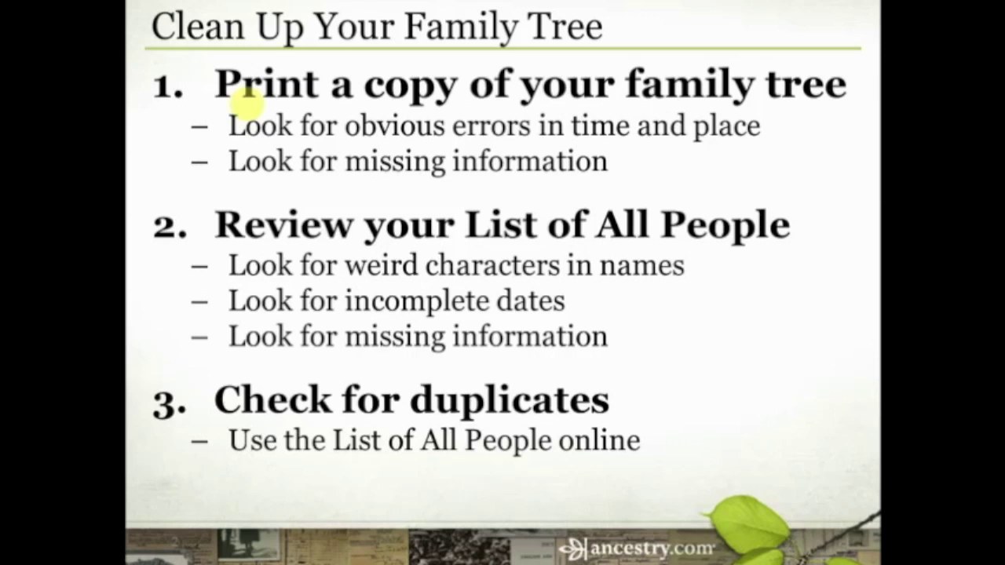
key(Right)
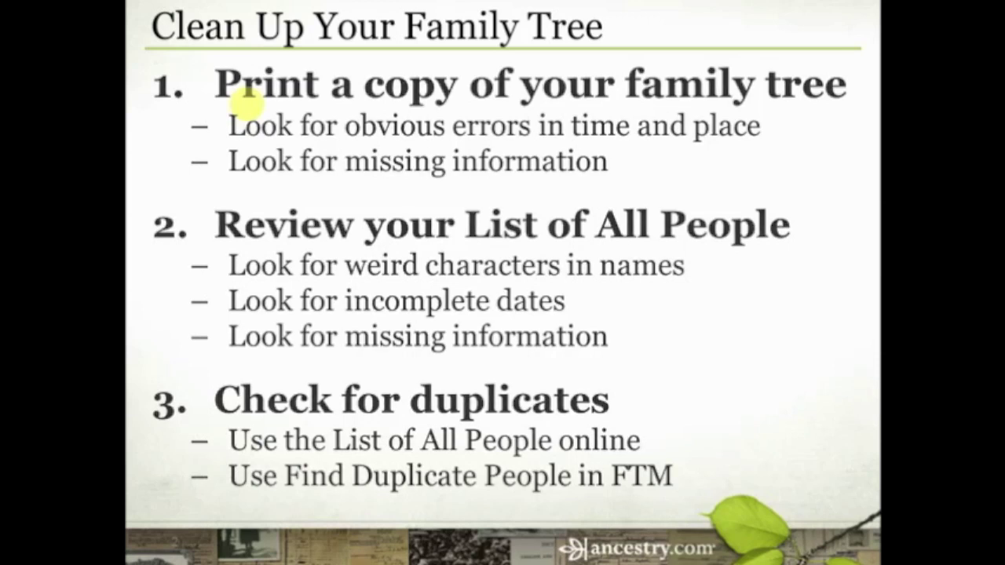
key(Right)
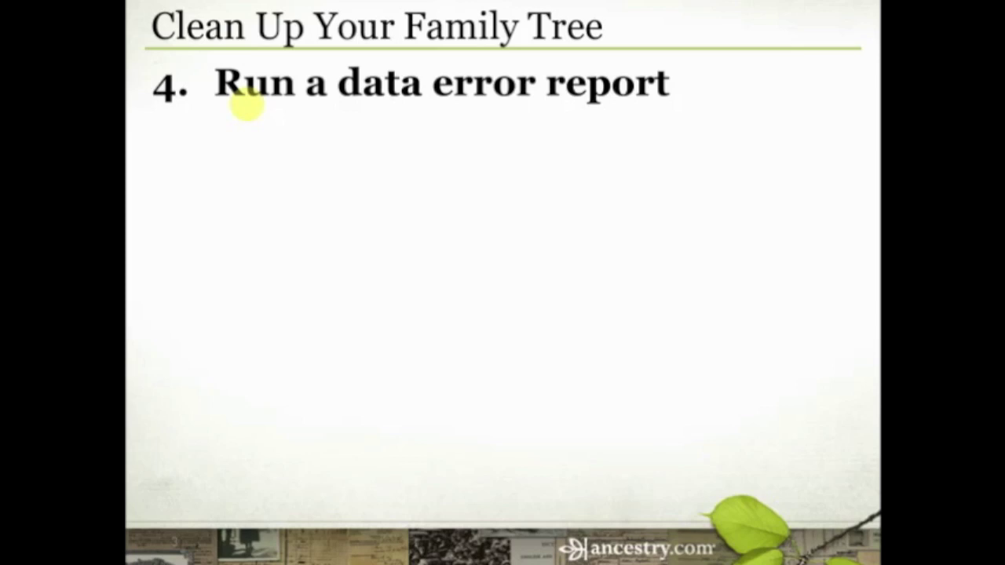
Step: Switch to Family Tree Maker and create a Data Errors Report from the person reports in the publication collection
key(alt+Tab)
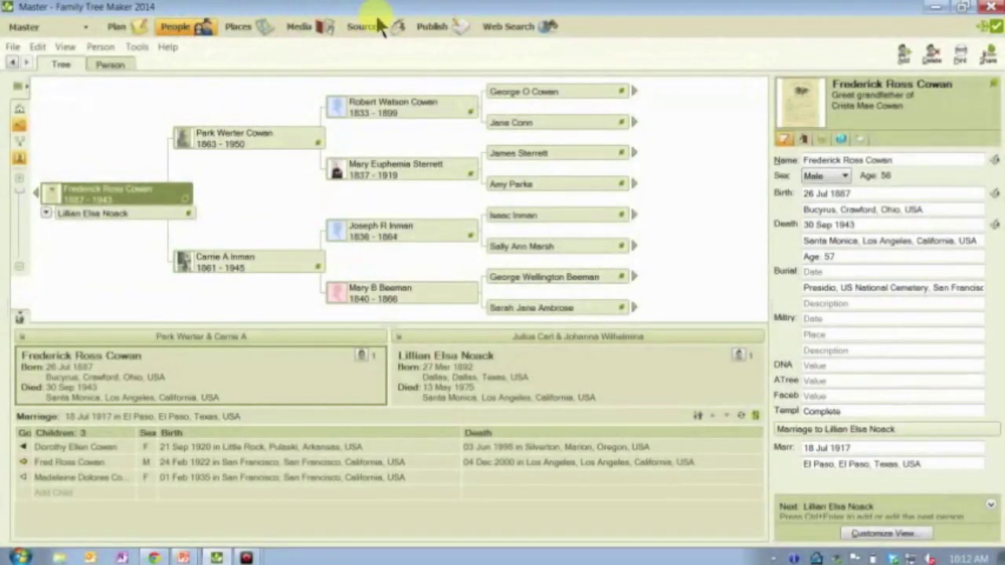
click(434, 35)
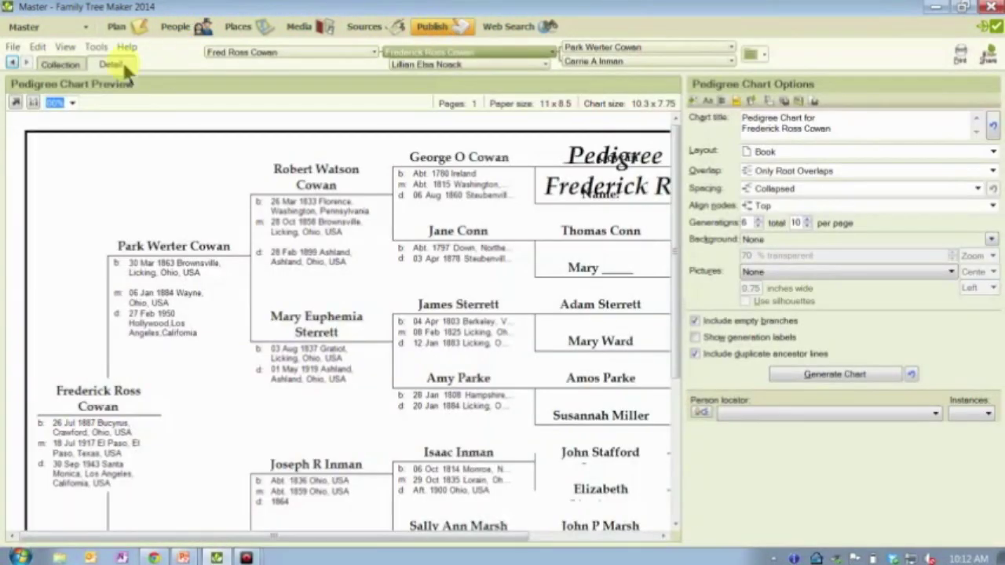
click(71, 65)
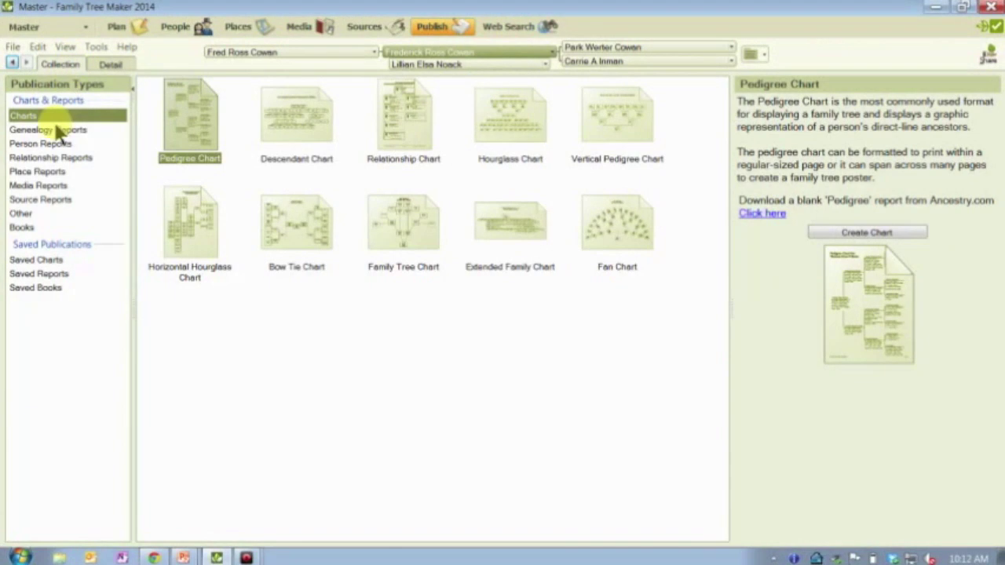
click(49, 147)
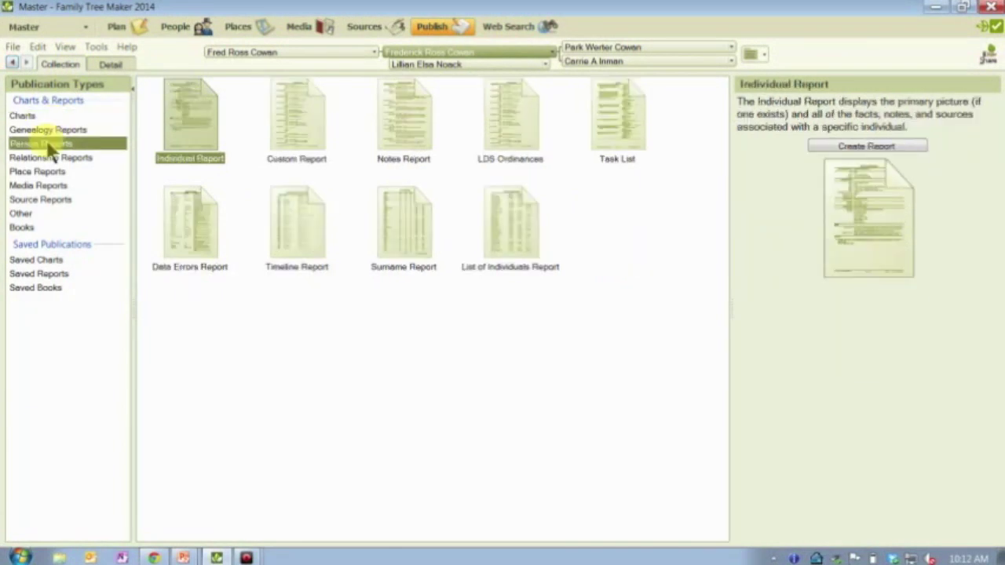
click(199, 224)
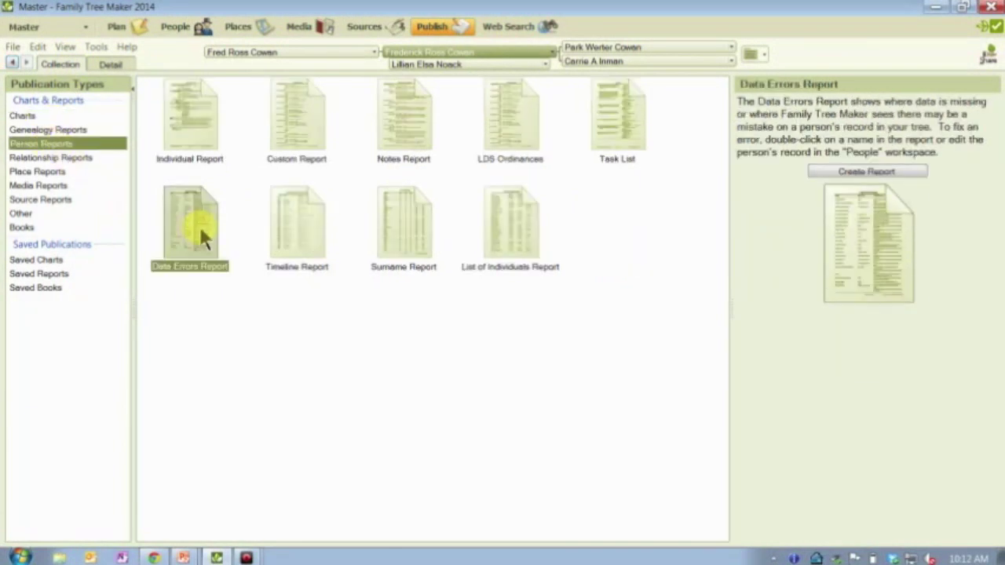
click(867, 172)
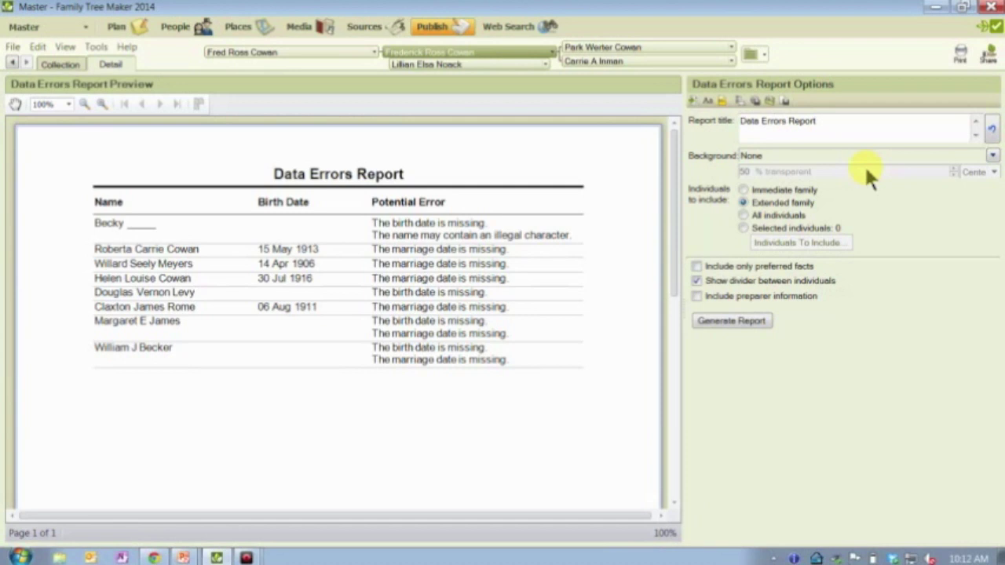
Step: Limit the report to the "Birth date after father's death date" error only and include all individuals
click(693, 100)
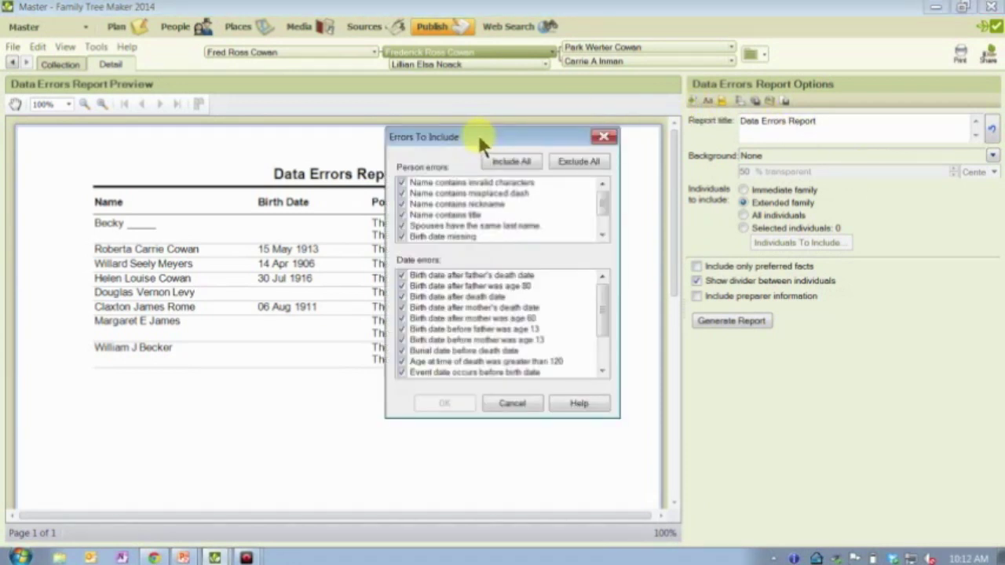
drag(477, 135, 390, 130)
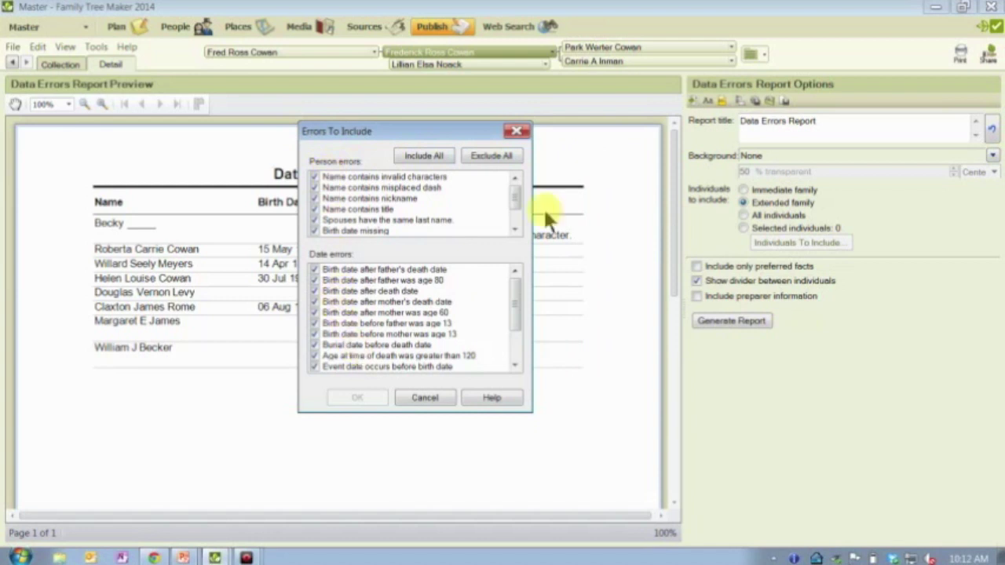
click(490, 157)
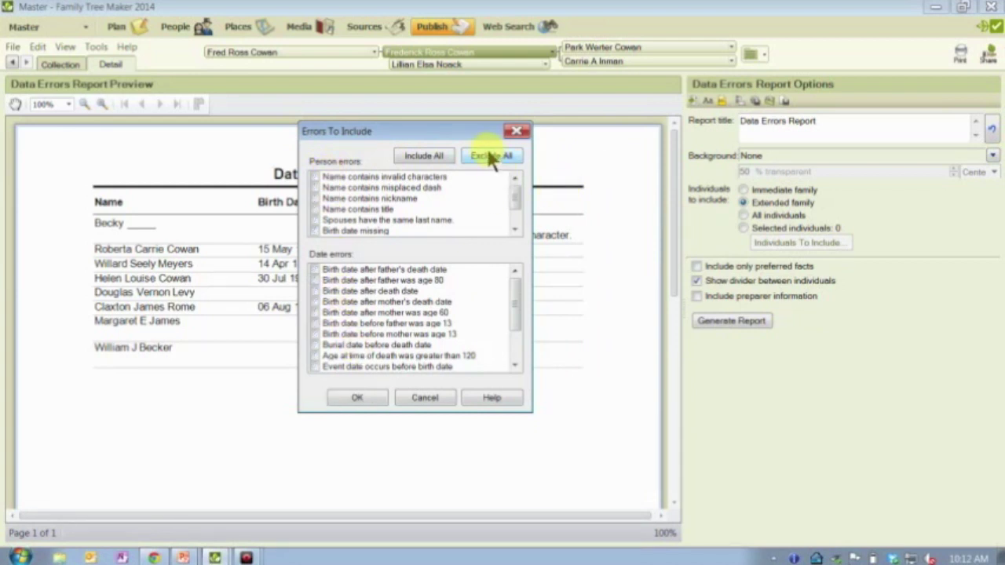
click(314, 270)
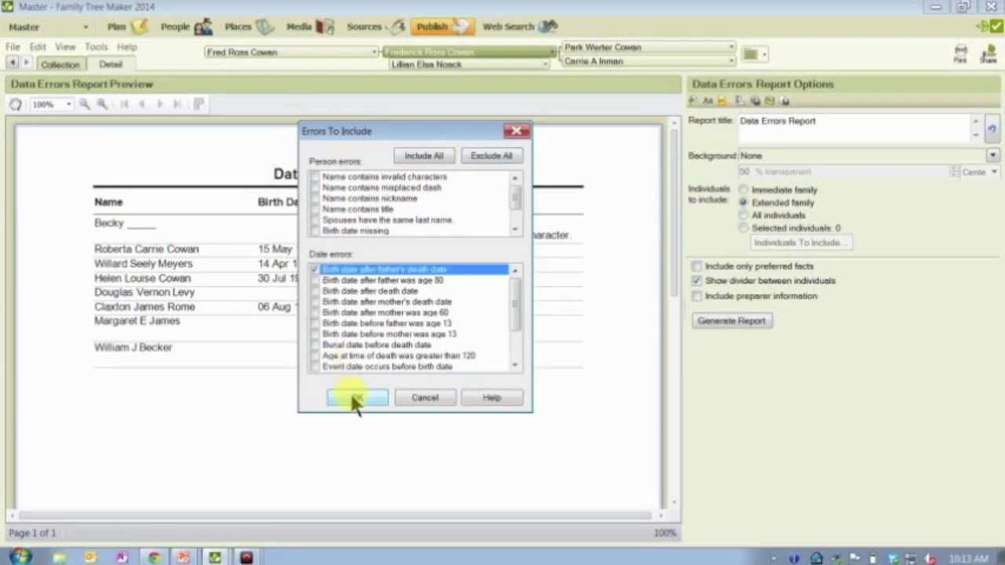
click(355, 398)
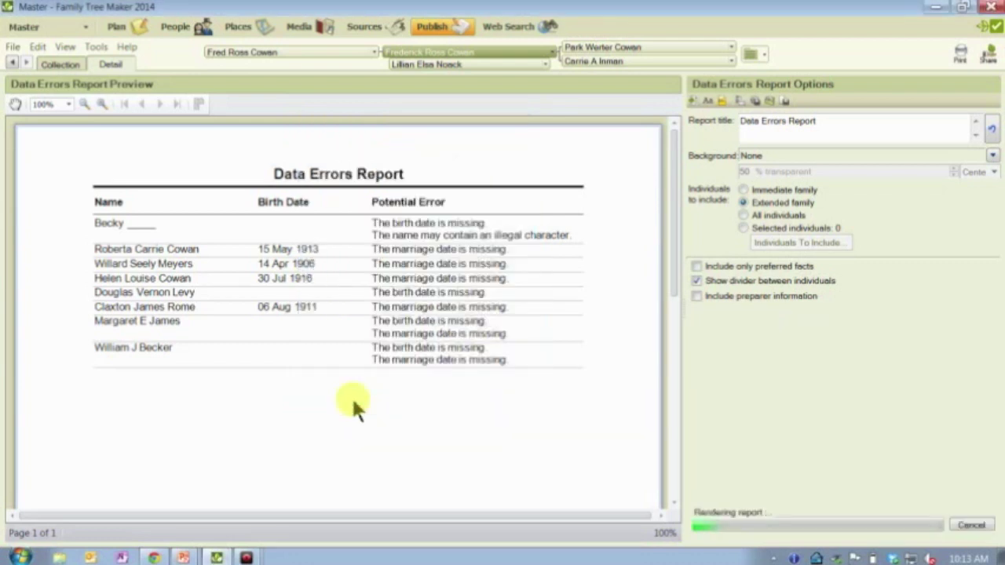
click(743, 215)
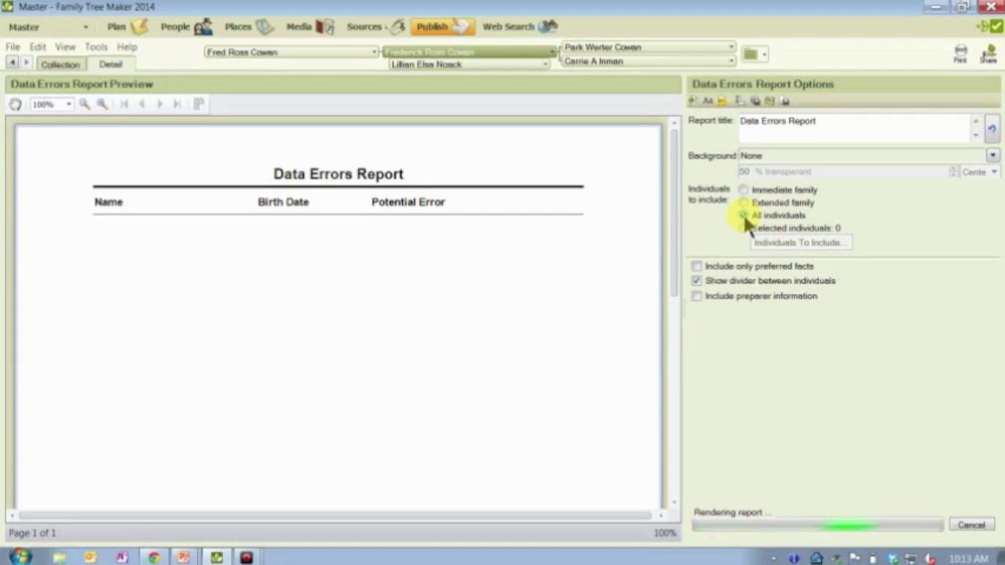
click(746, 219)
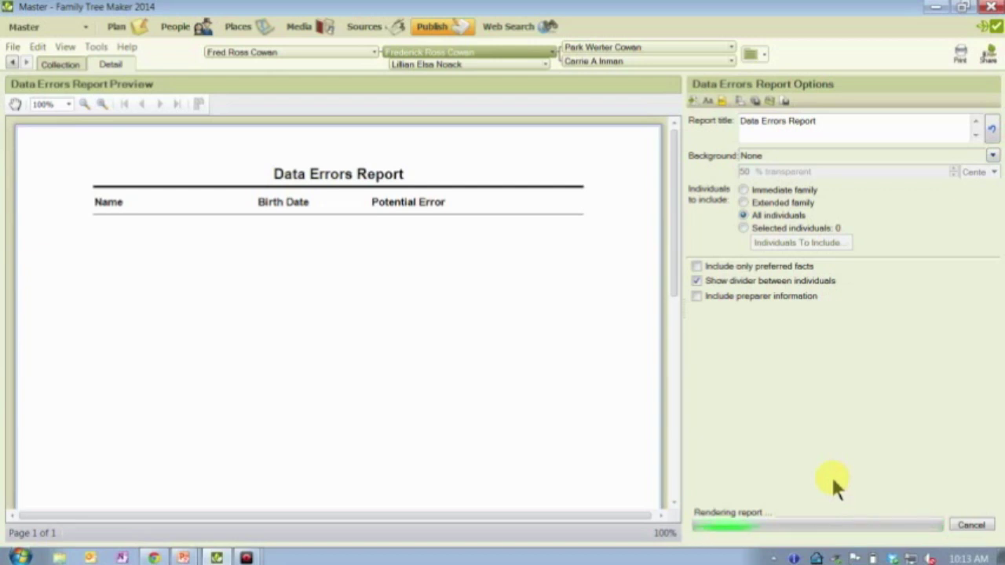
key(alt+Tab)
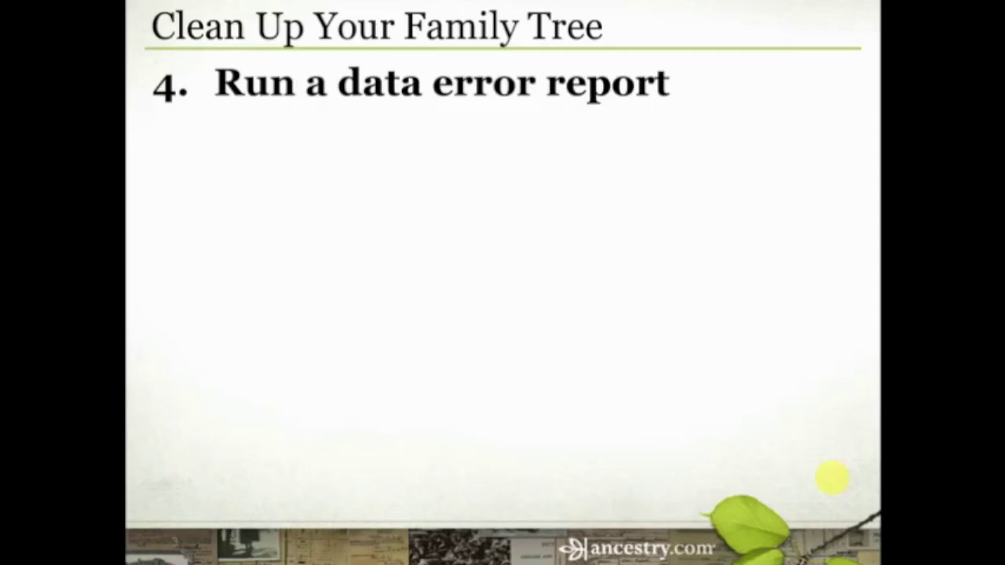
click(832, 479)
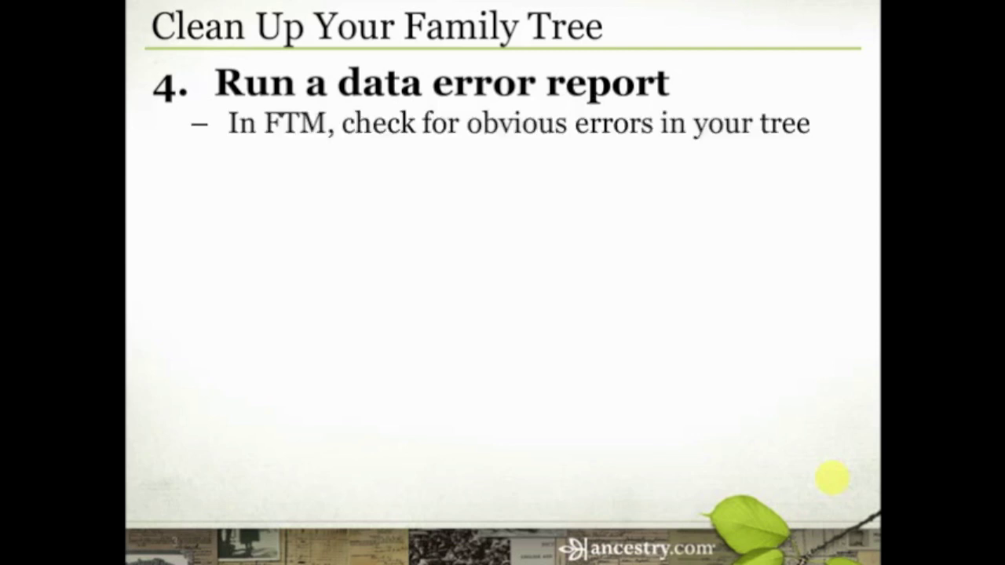
click(832, 479)
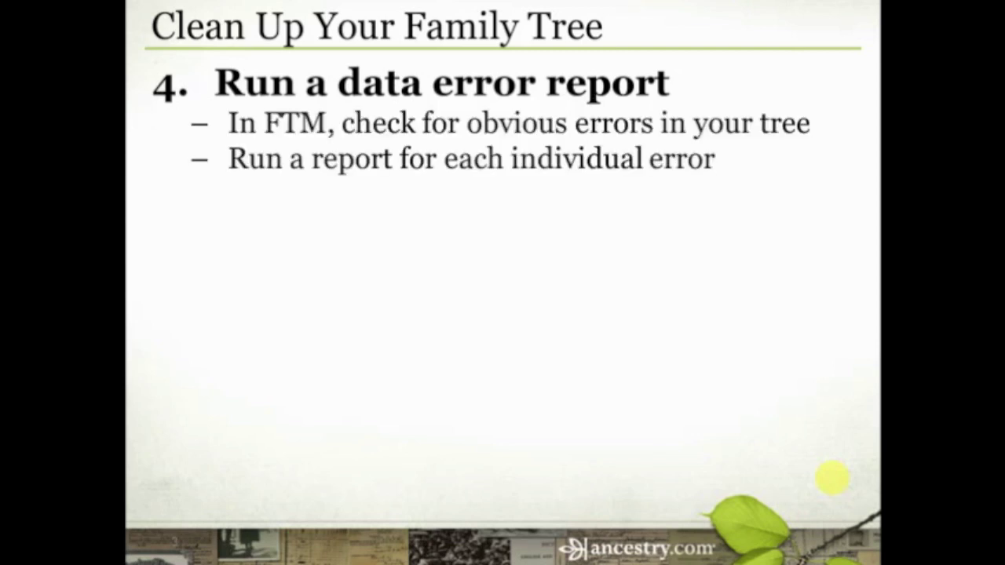